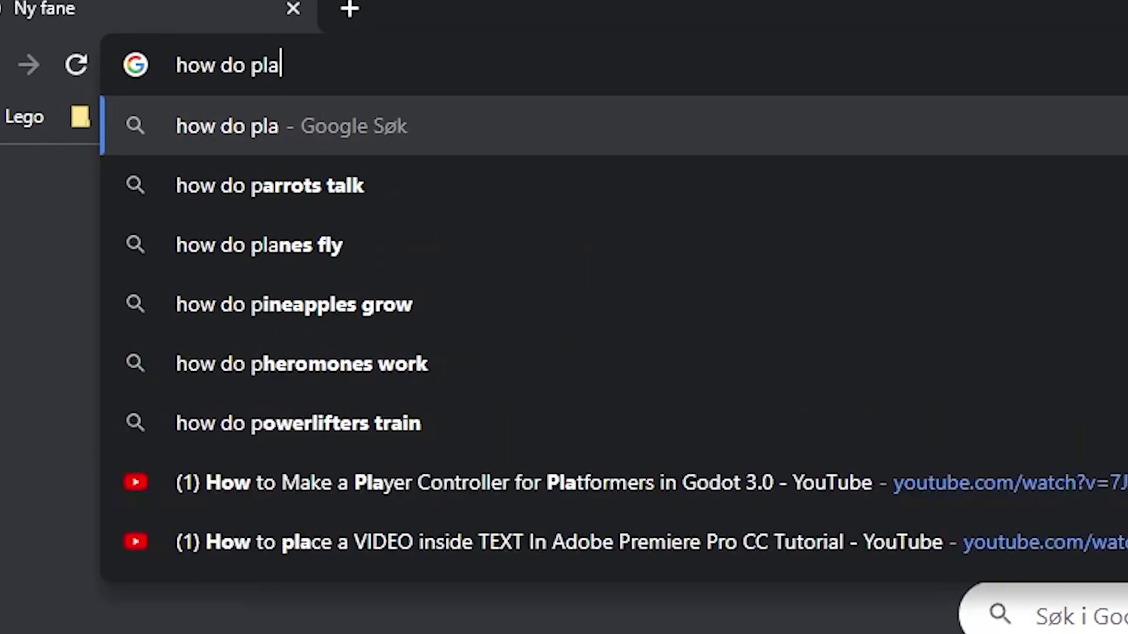
Search Google for "how do planets mopve?`???", refine the query with "code please", and read the planet simulation article's energy equations
{"action": "type", "text": "nets mopve?`???"}
{"action": "key", "text": "Return"}
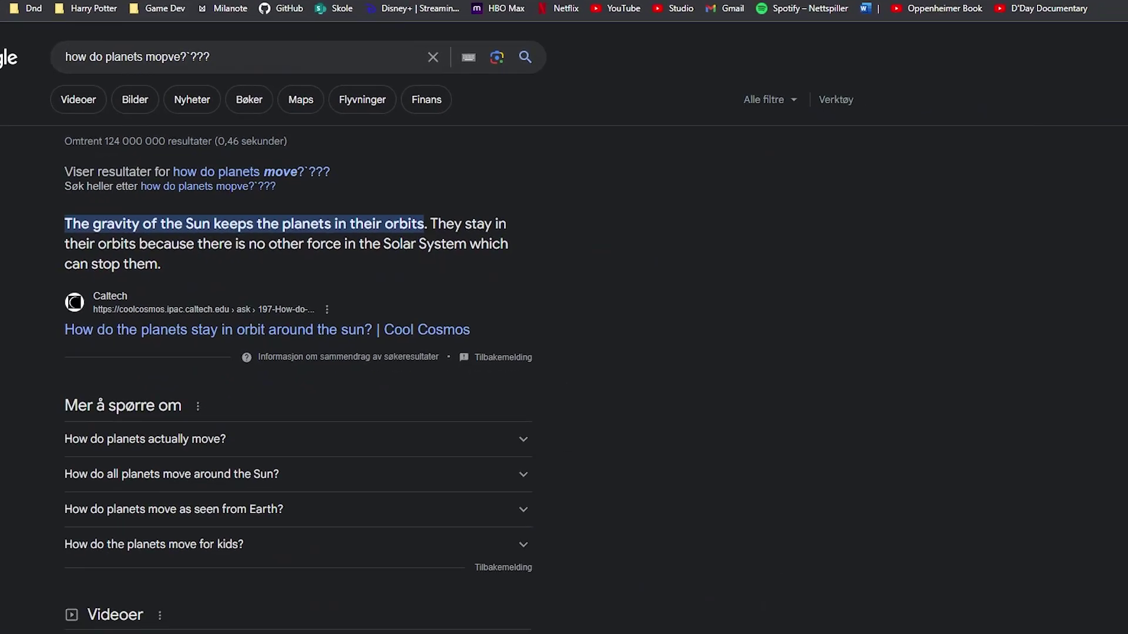
{"action": "left_click", "coordinate": [587, 217]}
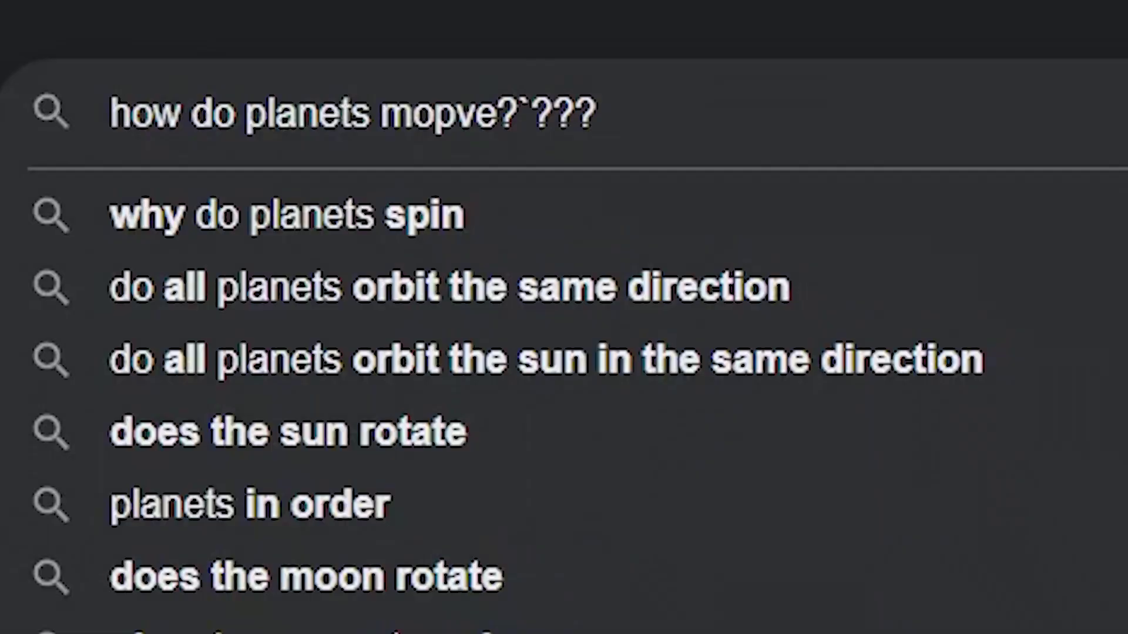
{"action": "type", "text": "code please"}
{"action": "key", "text": "Return"}
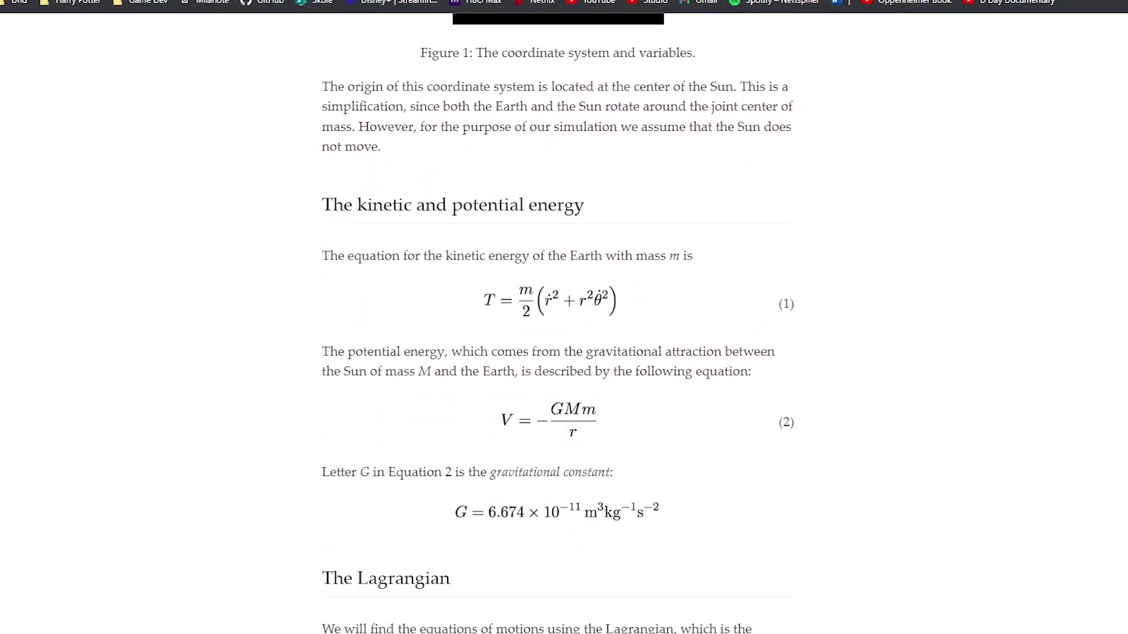
{"action": "scroll", "coordinate": [557, 323], "scroll_direction": "down", "scroll_amount": 1}
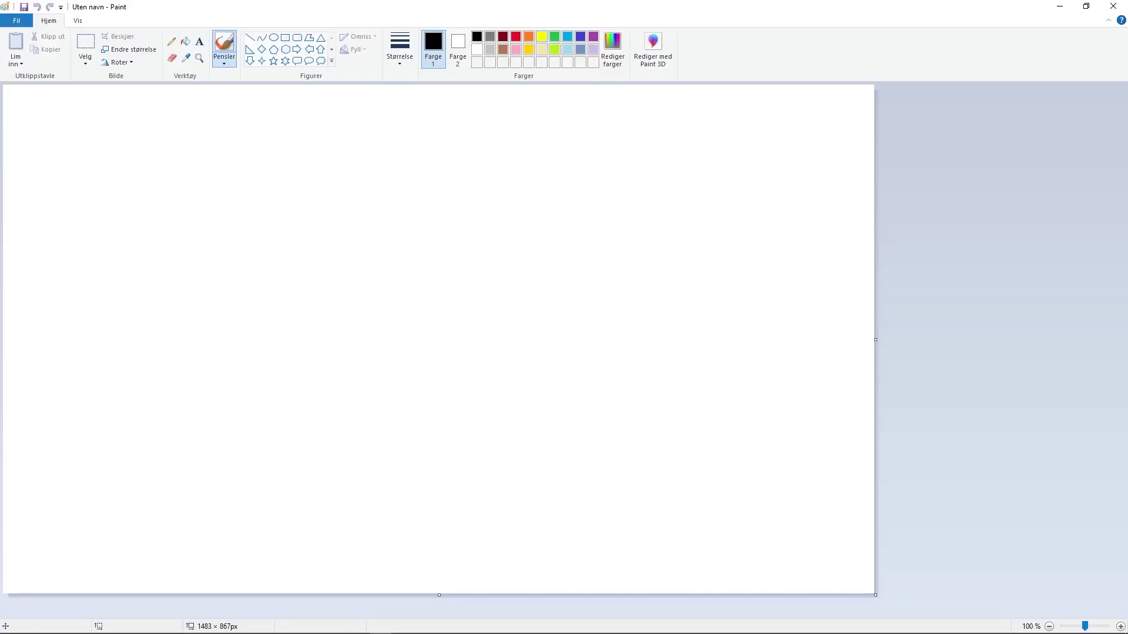
Switch to Paint and brush a large yellow sun with a smaller light-blue planet beside it
{"action": "left_click", "coordinate": [541, 37]}
{"action": "mouse_move", "coordinate": [324, 186]}
{"action": "left_mouse_down"}
{"action": "mouse_move", "coordinate": [241, 212]}
{"action": "mouse_move", "coordinate": [294, 208]}
{"action": "mouse_move", "coordinate": [329, 332]}
{"action": "left_mouse_up"}
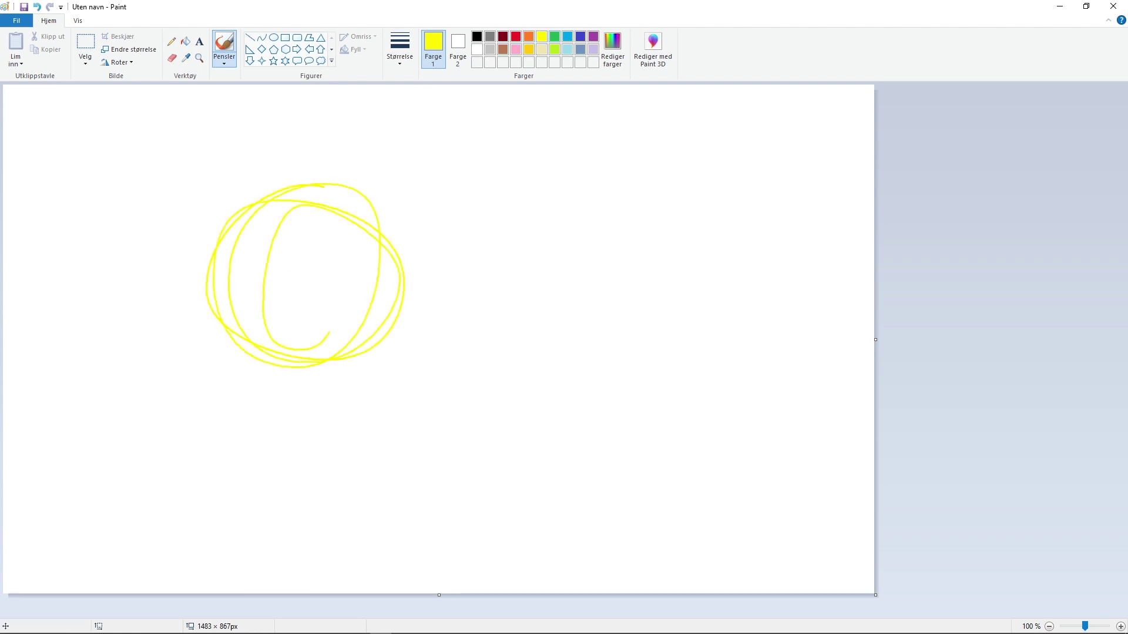
{"action": "left_click", "coordinate": [566, 36]}
{"action": "mouse_move", "coordinate": [542, 308]}
{"action": "left_mouse_down"}
{"action": "mouse_move", "coordinate": [596, 274]}
{"action": "mouse_move", "coordinate": [552, 270]}
{"action": "mouse_move", "coordinate": [567, 307]}
{"action": "left_mouse_up"}
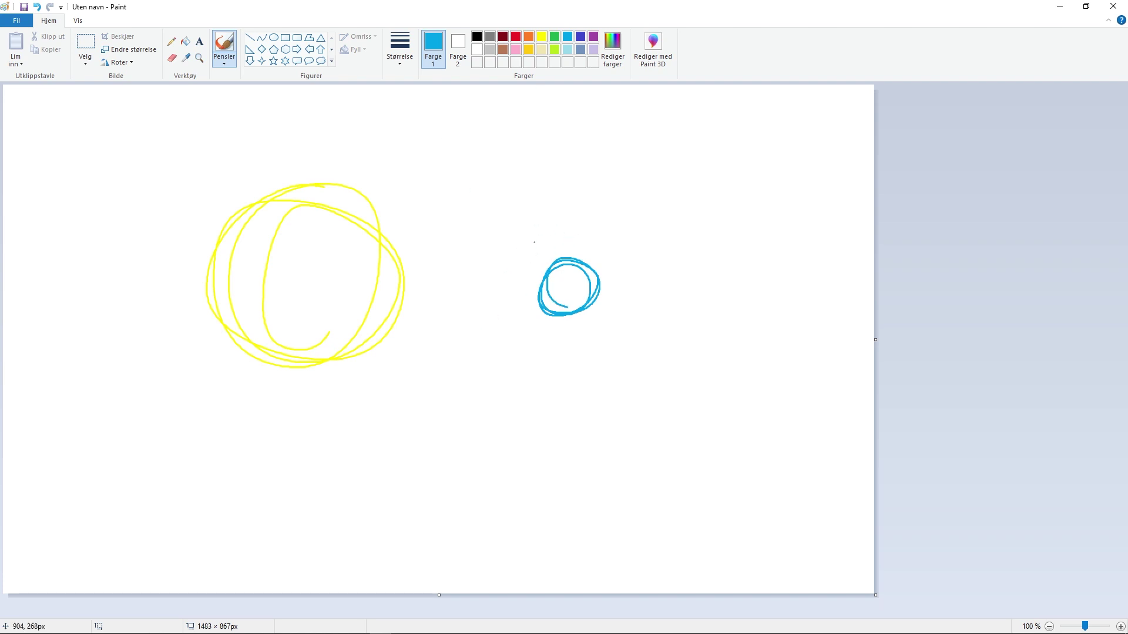
Handwrite "for planet in pla" in black above the yellow and blue circles
{"action": "left_click", "coordinate": [477, 36]}
{"action": "left_click_drag", "start_coordinate": [347, 157], "coordinate": [388, 125]}
{"action": "mouse_move", "coordinate": [333, 141]}
{"action": "left_mouse_down"}
{"action": "mouse_move", "coordinate": [393, 151]}
{"action": "mouse_move", "coordinate": [420, 131]}
{"action": "mouse_move", "coordinate": [455, 223]}
{"action": "left_mouse_up"}
{"action": "left_click_drag", "start_coordinate": [454, 123], "coordinate": [462, 142]}
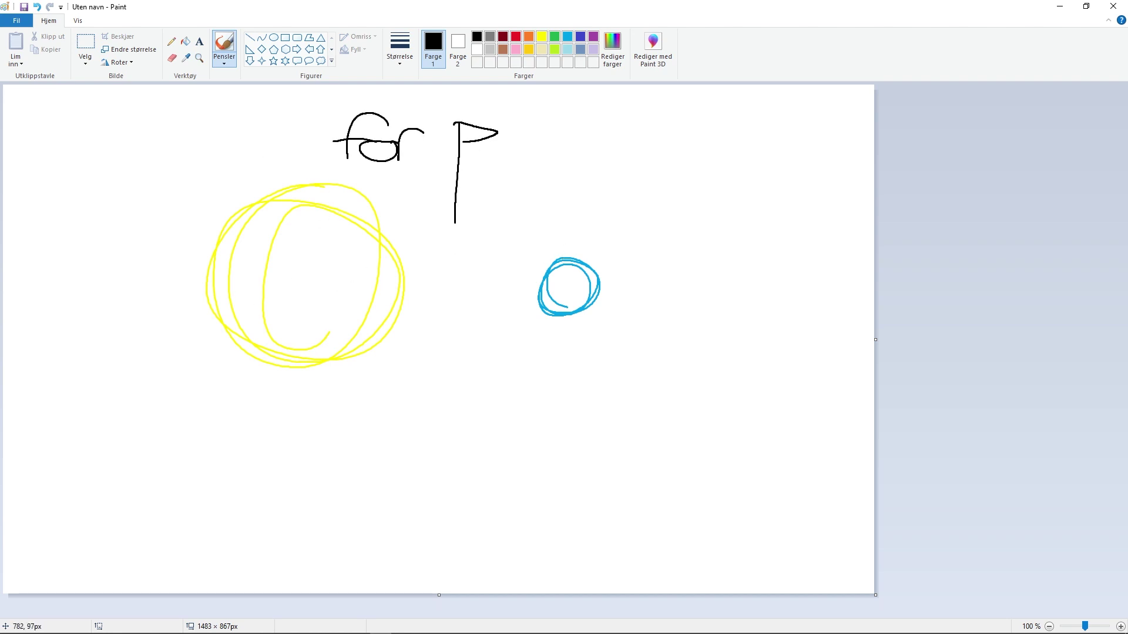
{"action": "mouse_move", "coordinate": [516, 105]}
{"action": "left_mouse_down"}
{"action": "mouse_move", "coordinate": [504, 148]}
{"action": "mouse_move", "coordinate": [574, 144]}
{"action": "left_mouse_up"}
{"action": "mouse_move", "coordinate": [583, 136]}
{"action": "left_mouse_down"}
{"action": "mouse_move", "coordinate": [607, 127]}
{"action": "mouse_move", "coordinate": [622, 148]}
{"action": "left_mouse_up"}
{"action": "left_click_drag", "start_coordinate": [643, 118], "coordinate": [627, 156]}
{"action": "left_click_drag", "start_coordinate": [618, 134], "coordinate": [675, 136]}
{"action": "left_click", "coordinate": [713, 111]}
{"action": "mouse_move", "coordinate": [718, 127]}
{"action": "left_mouse_down"}
{"action": "mouse_move", "coordinate": [715, 160]}
{"action": "mouse_move", "coordinate": [763, 162]}
{"action": "left_mouse_up"}
{"action": "mouse_move", "coordinate": [820, 137]}
{"action": "left_mouse_down"}
{"action": "mouse_move", "coordinate": [797, 244]}
{"action": "mouse_move", "coordinate": [820, 154]}
{"action": "left_mouse_up"}
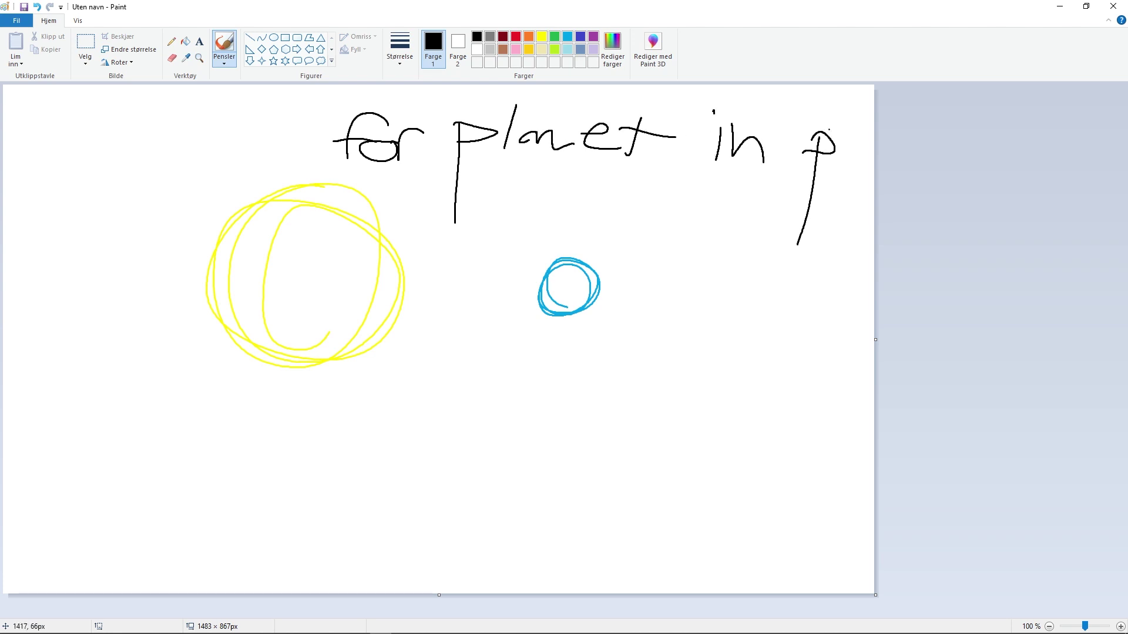
{"action": "left_click_drag", "start_coordinate": [847, 114], "coordinate": [836, 169]}
{"action": "mouse_move", "coordinate": [867, 152]}
{"action": "left_mouse_down"}
{"action": "mouse_move", "coordinate": [856, 168]}
{"action": "mouse_move", "coordinate": [875, 157]}
{"action": "left_mouse_up"}
Circle the first handwritten word "planet" and draw a black arrow from it to the yellow circle
{"action": "mouse_move", "coordinate": [656, 92]}
{"action": "left_mouse_down"}
{"action": "mouse_move", "coordinate": [631, 85]}
{"action": "mouse_move", "coordinate": [667, 86]}
{"action": "left_mouse_up"}
{"action": "mouse_move", "coordinate": [501, 192]}
{"action": "left_mouse_down"}
{"action": "mouse_move", "coordinate": [498, 214]}
{"action": "mouse_move", "coordinate": [435, 264]}
{"action": "left_mouse_up"}
{"action": "mouse_move", "coordinate": [437, 259]}
{"action": "left_mouse_down"}
{"action": "mouse_move", "coordinate": [413, 271]}
{"action": "mouse_move", "coordinate": [437, 265]}
{"action": "left_mouse_up"}
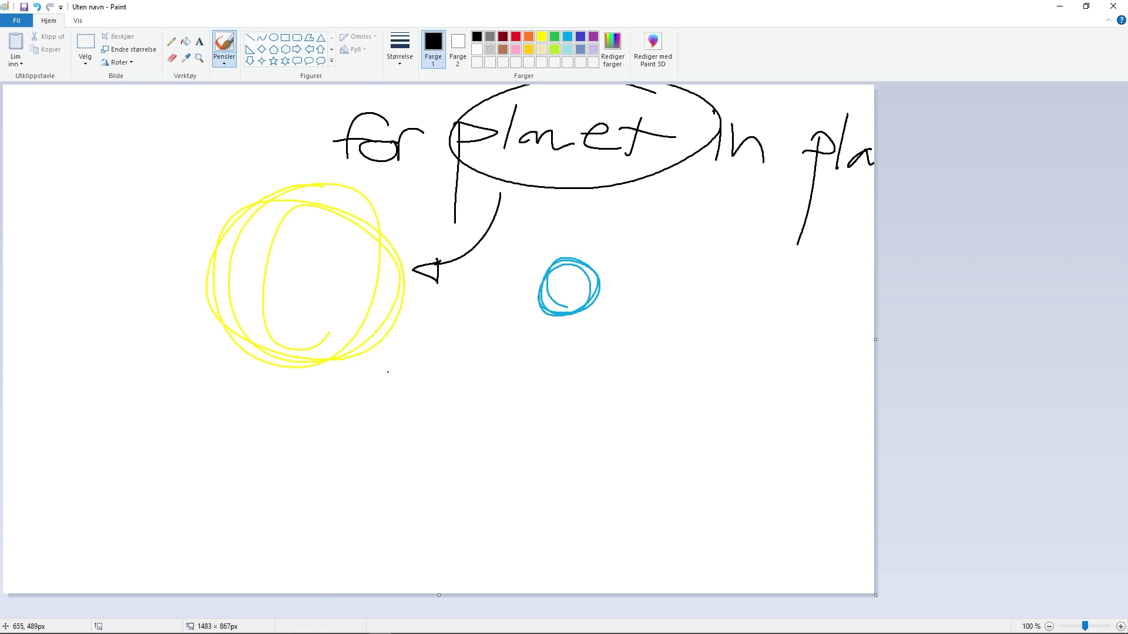
Draw black rings around the blue planet and an arrow pointing at it
{"action": "left_click_drag", "start_coordinate": [619, 232], "coordinate": [590, 230]}
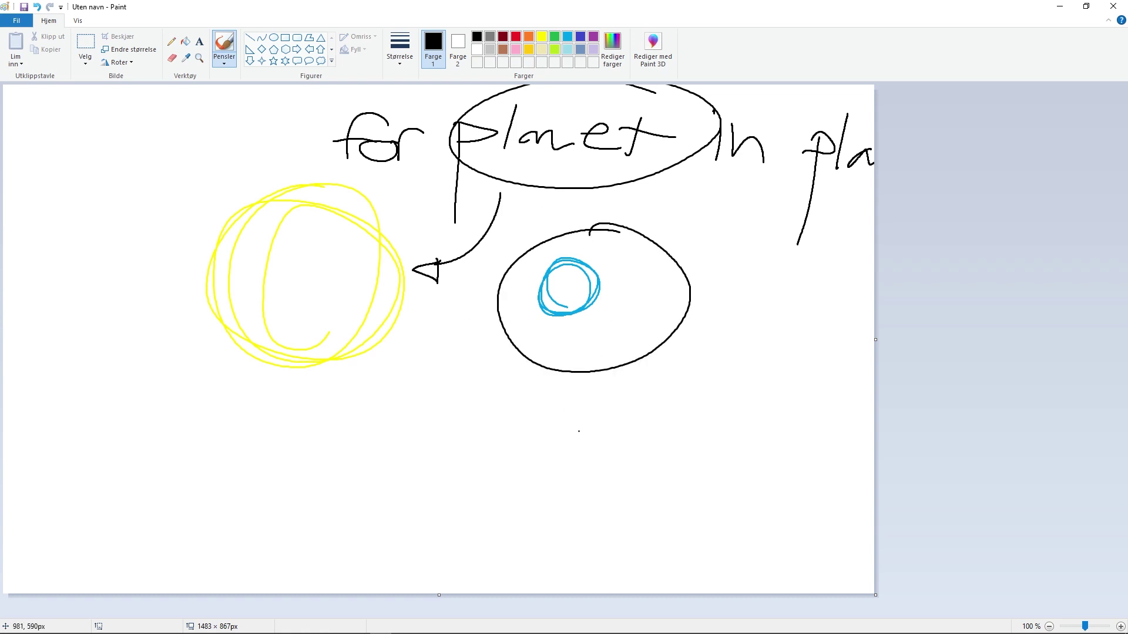
{"action": "mouse_move", "coordinate": [663, 393]}
{"action": "left_mouse_down"}
{"action": "mouse_move", "coordinate": [569, 344]}
{"action": "mouse_move", "coordinate": [579, 315]}
{"action": "left_mouse_up"}
{"action": "mouse_move", "coordinate": [561, 353]}
{"action": "left_mouse_down"}
{"action": "mouse_move", "coordinate": [529, 323]}
{"action": "mouse_move", "coordinate": [570, 321]}
{"action": "left_mouse_up"}
{"action": "mouse_move", "coordinate": [553, 258]}
{"action": "left_mouse_down"}
{"action": "mouse_move", "coordinate": [531, 300]}
{"action": "mouse_move", "coordinate": [560, 312]}
{"action": "left_mouse_up"}
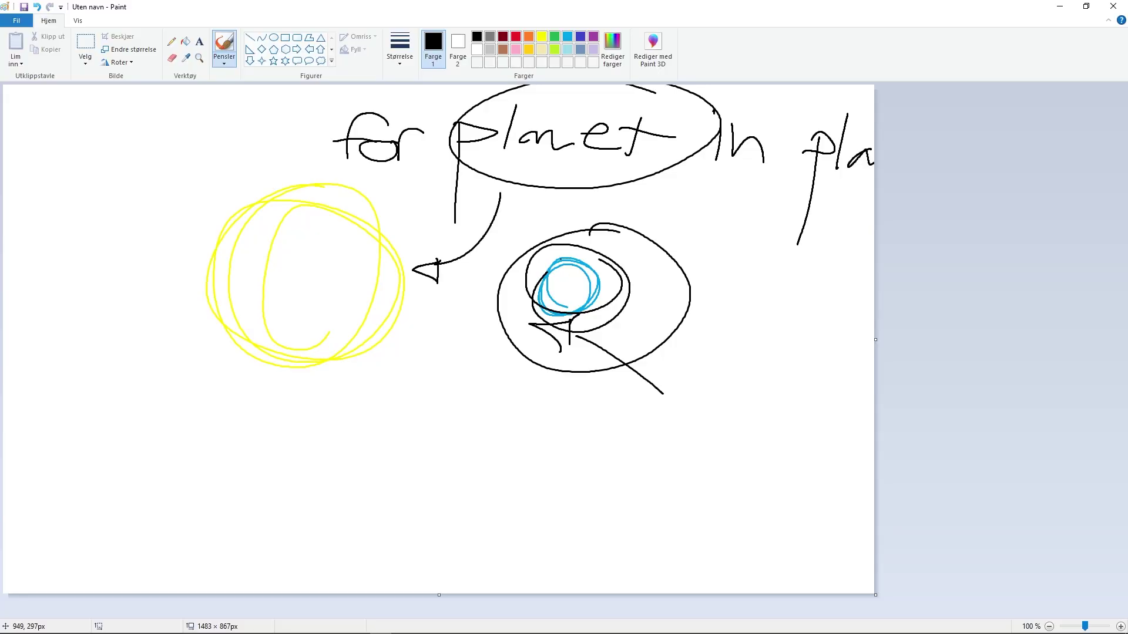
{"action": "mouse_move", "coordinate": [565, 259]}
{"action": "left_mouse_down"}
{"action": "mouse_move", "coordinate": [555, 249]}
{"action": "mouse_move", "coordinate": [568, 229]}
{"action": "mouse_move", "coordinate": [576, 249]}
{"action": "mouse_move", "coordinate": [564, 263]}
{"action": "mouse_move", "coordinate": [589, 229]}
{"action": "mouse_move", "coordinate": [593, 238]}
{"action": "mouse_move", "coordinate": [432, 124]}
{"action": "mouse_move", "coordinate": [261, 524]}
{"action": "mouse_move", "coordinate": [182, 517]}
{"action": "mouse_move", "coordinate": [121, 443]}
{"action": "left_mouse_up"}
{"action": "left_click", "coordinate": [516, 36]}
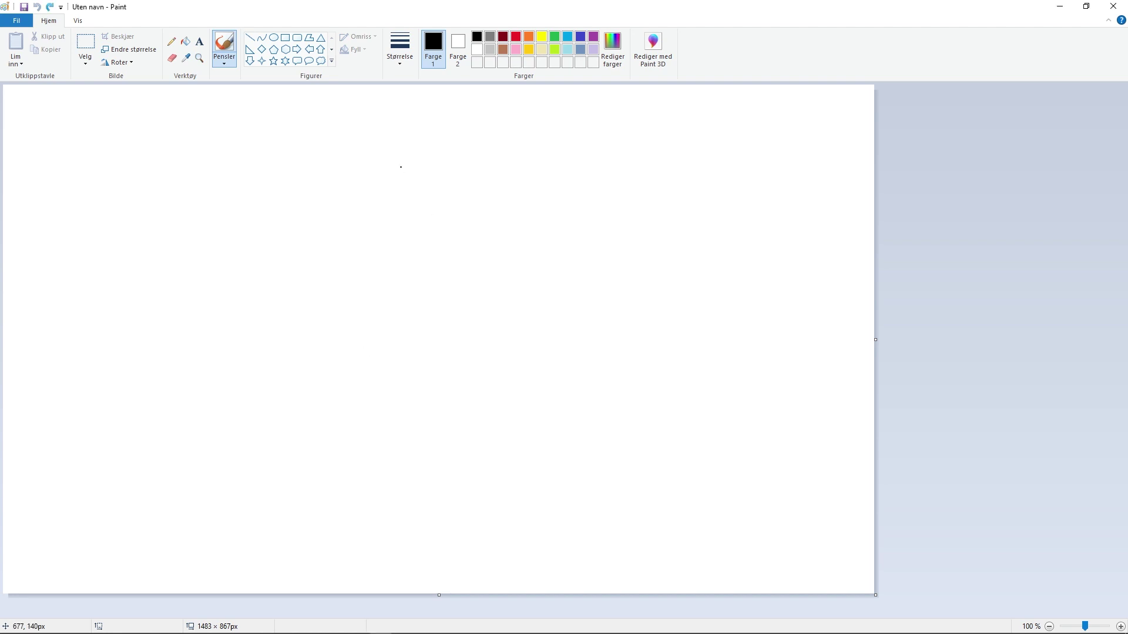
On the blank canvas, brush a red dot and a small blue blob, and connect them with a red arrow pointing to the blob
{"action": "left_click", "coordinate": [515, 37]}
{"action": "left_click", "coordinate": [567, 37]}
{"action": "left_click_drag", "start_coordinate": [669, 381], "coordinate": [674, 372]}
{"action": "left_click", "coordinate": [477, 37]}
{"action": "left_click", "coordinate": [529, 37]}
{"action": "left_click", "coordinate": [515, 37]}
{"action": "mouse_move", "coordinate": [216, 227]}
{"action": "left_mouse_down"}
{"action": "mouse_move", "coordinate": [650, 389]}
{"action": "mouse_move", "coordinate": [638, 399]}
{"action": "mouse_move", "coordinate": [650, 375]}
{"action": "left_mouse_up"}
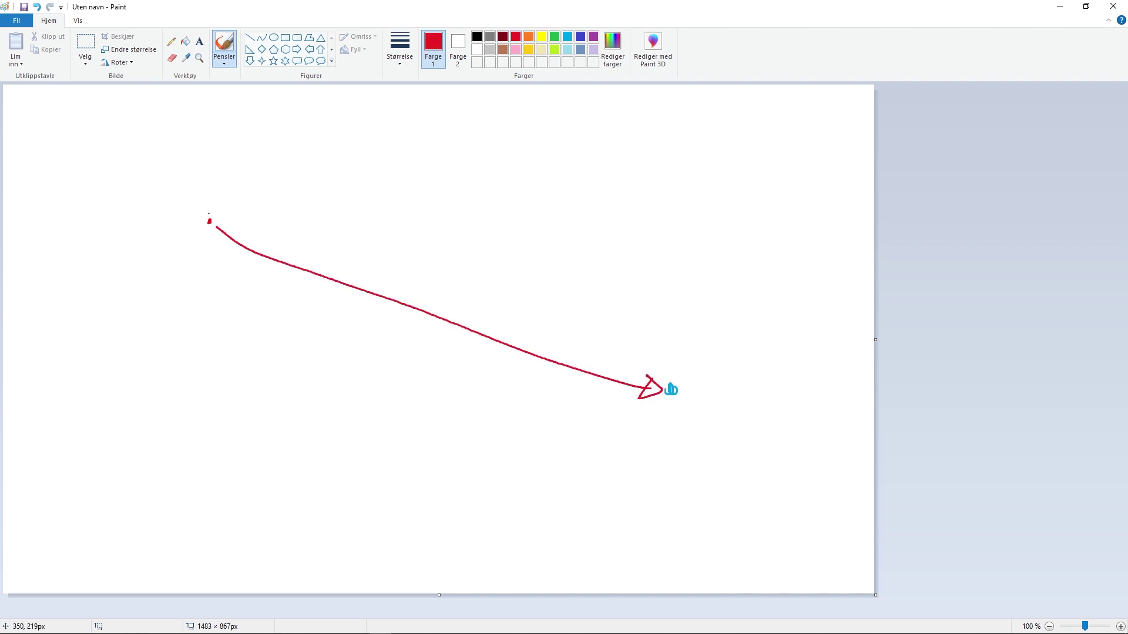
Draw a black circle around the red dot with the Ellipse shape and brush a mark where the arrow crosses it
{"action": "left_click", "coordinate": [477, 36]}
{"action": "left_click", "coordinate": [274, 37]}
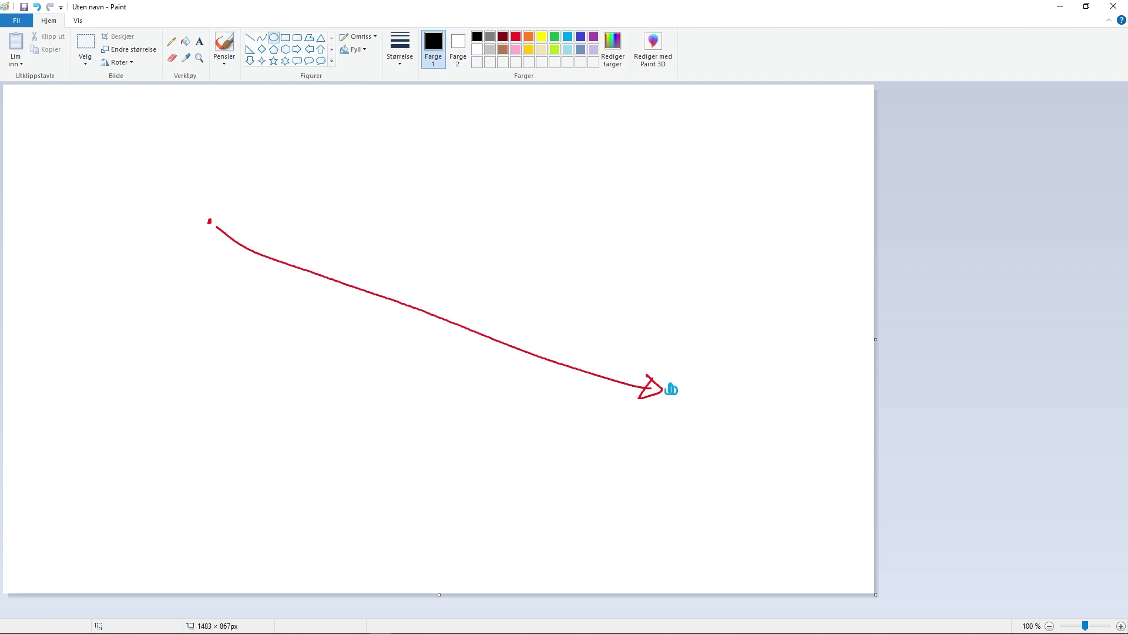
{"action": "left_click_drag", "start_coordinate": [180, 188], "coordinate": [244, 253]}
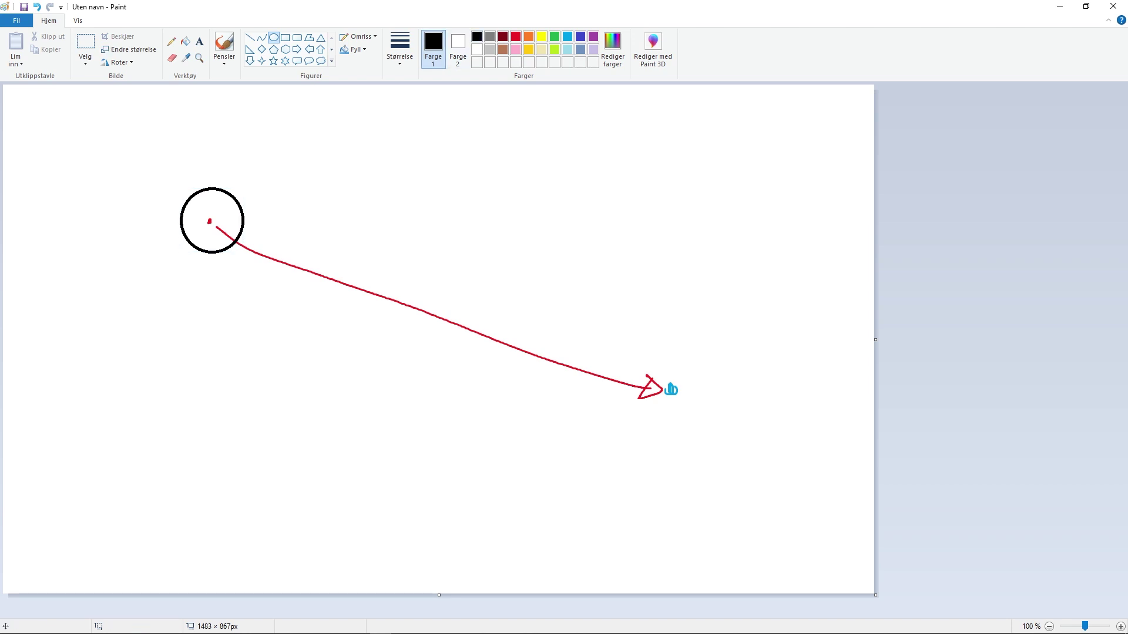
{"action": "mouse_move", "coordinate": [233, 232]}
{"action": "left_mouse_down"}
{"action": "mouse_move", "coordinate": [245, 258]}
{"action": "mouse_move", "coordinate": [242, 249]}
{"action": "left_mouse_up"}
{"action": "key", "text": "ctrl+z"}
{"action": "left_click", "coordinate": [223, 44]}
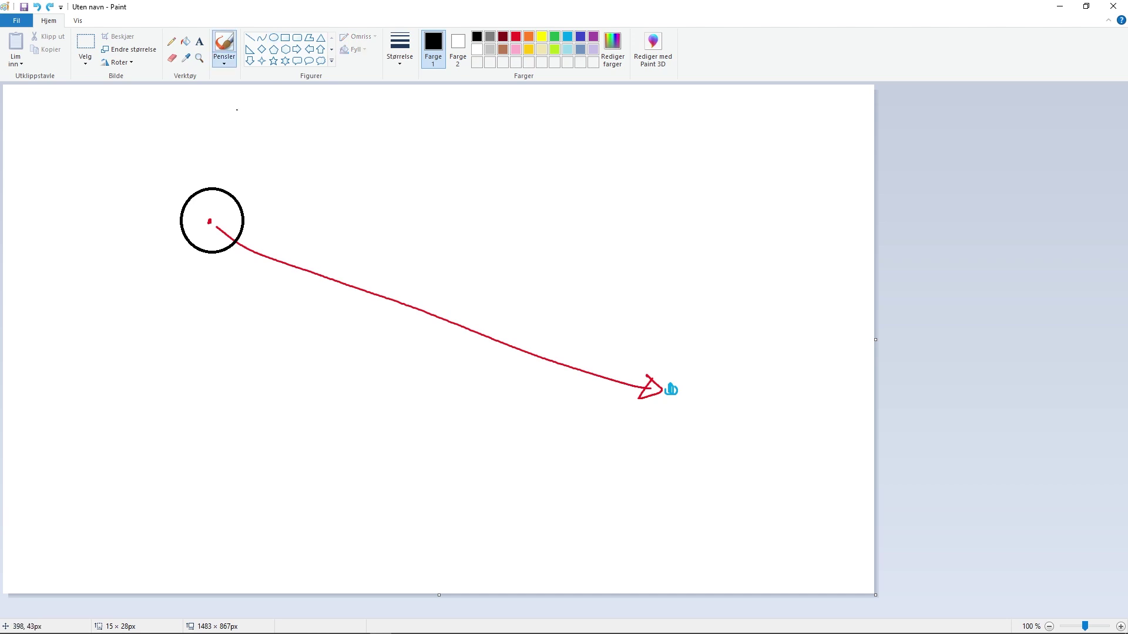
{"action": "mouse_move", "coordinate": [235, 248]}
{"action": "left_mouse_down"}
{"action": "mouse_move", "coordinate": [227, 241]}
{"action": "mouse_move", "coordinate": [238, 235]}
{"action": "left_mouse_up"}
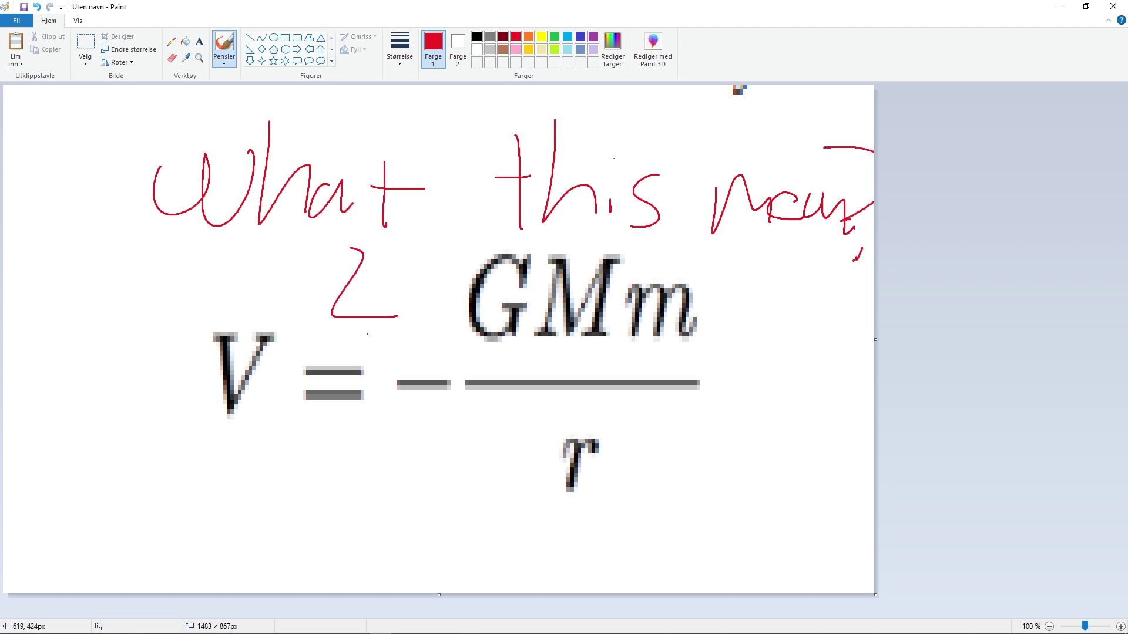
Brush large red strokes over the enlarged formula V = -GMm/r
{"action": "left_click_drag", "start_coordinate": [88, 422], "coordinate": [435, 264]}
{"action": "left_click_drag", "start_coordinate": [276, 517], "coordinate": [869, 306]}
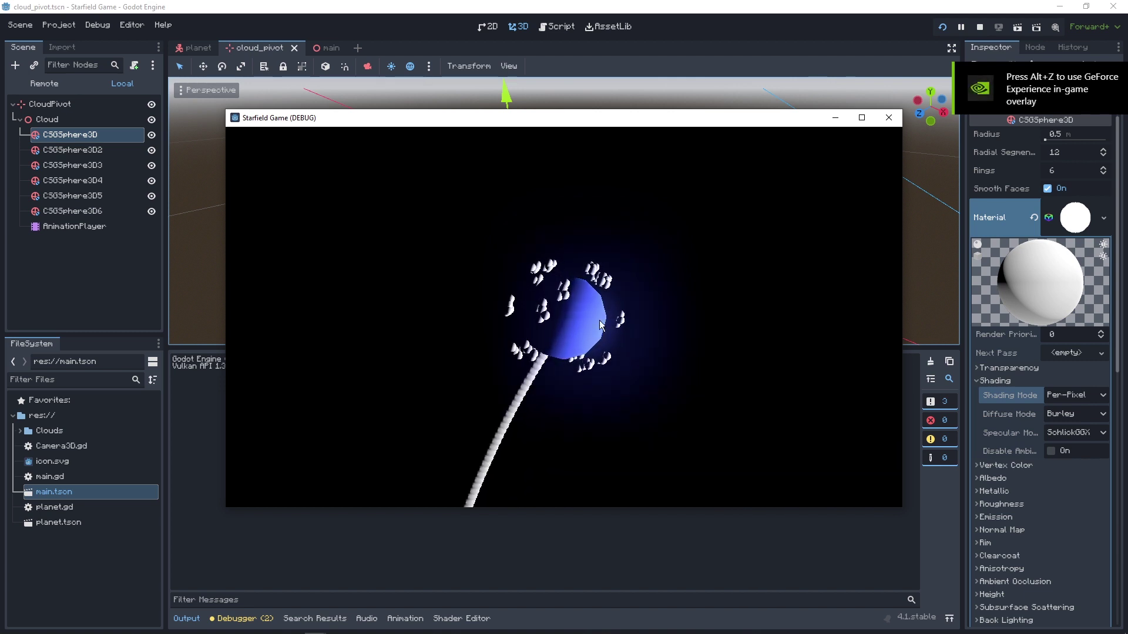
In Godot, set the shading mode of the CSGSphere3D cloud sphere's material to Unshaded
{"action": "left_click", "coordinate": [1084, 395]}
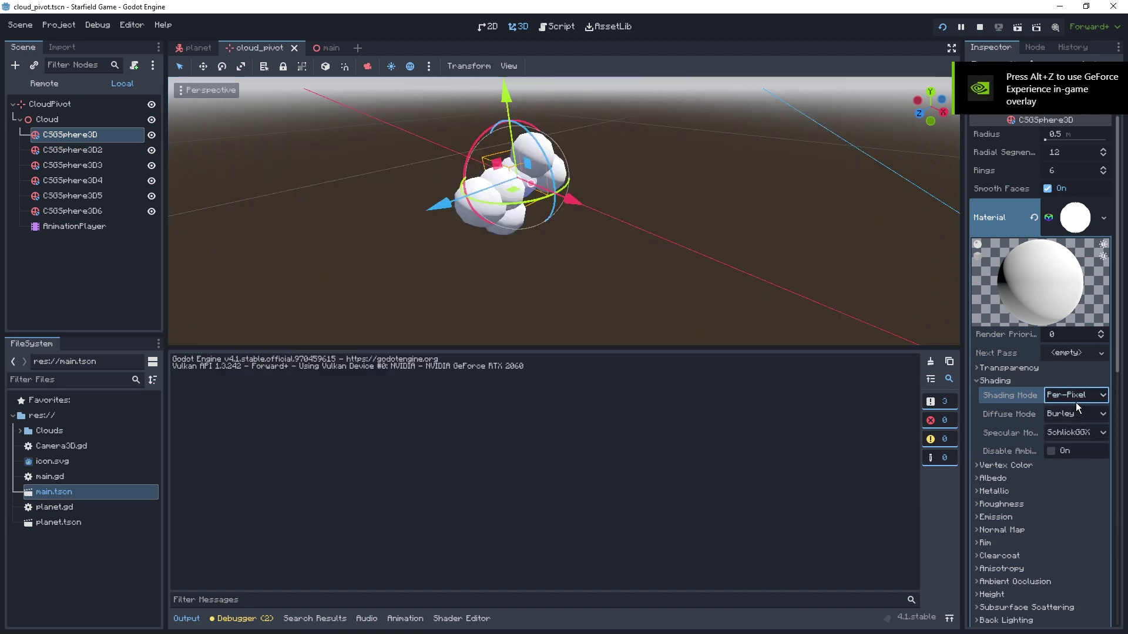
{"action": "left_click", "coordinate": [1070, 412]}
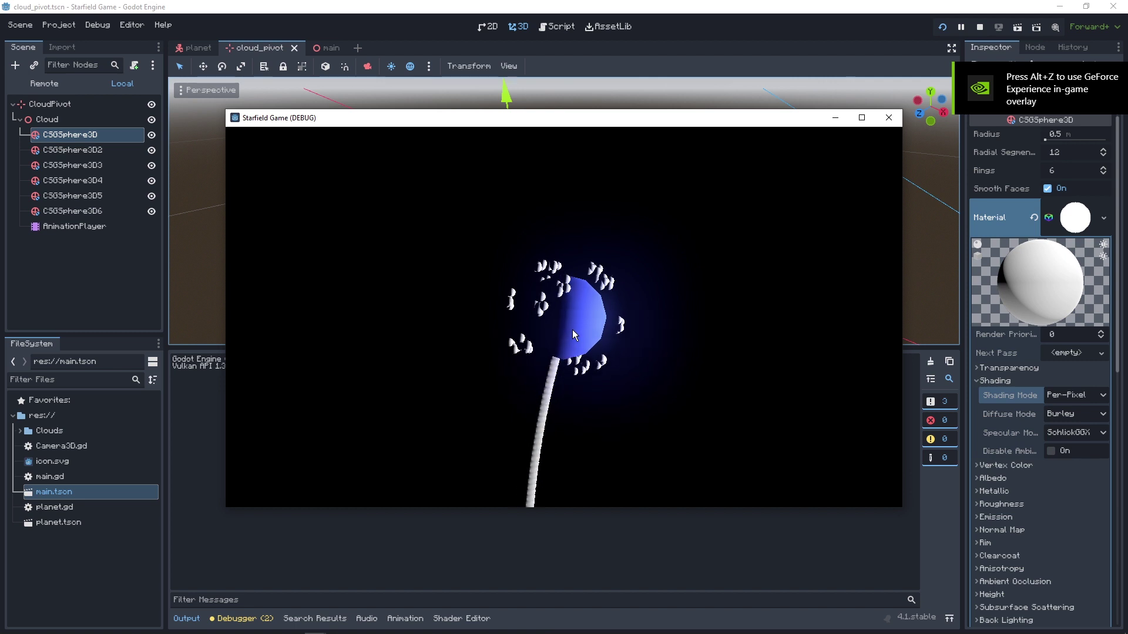
{"action": "left_click", "coordinate": [1085, 394]}
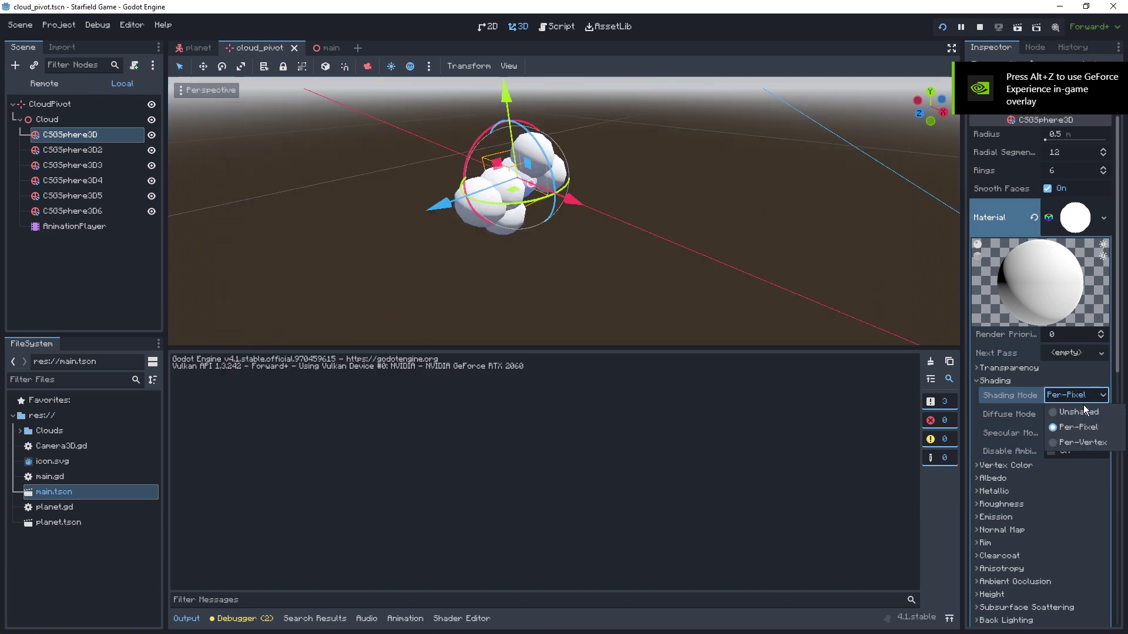
{"action": "left_click", "coordinate": [1084, 411]}
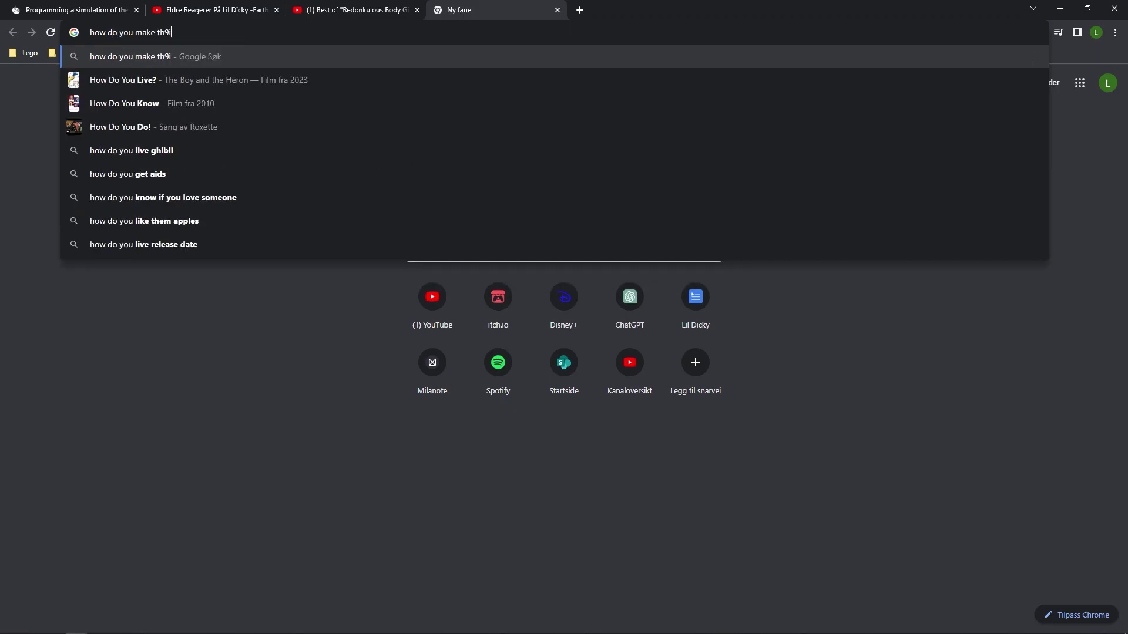
Switch to the browser and search Google for "how do you make th9ings look ridonkuoplus"
{"action": "type", "text": "ngs look ridonk"}
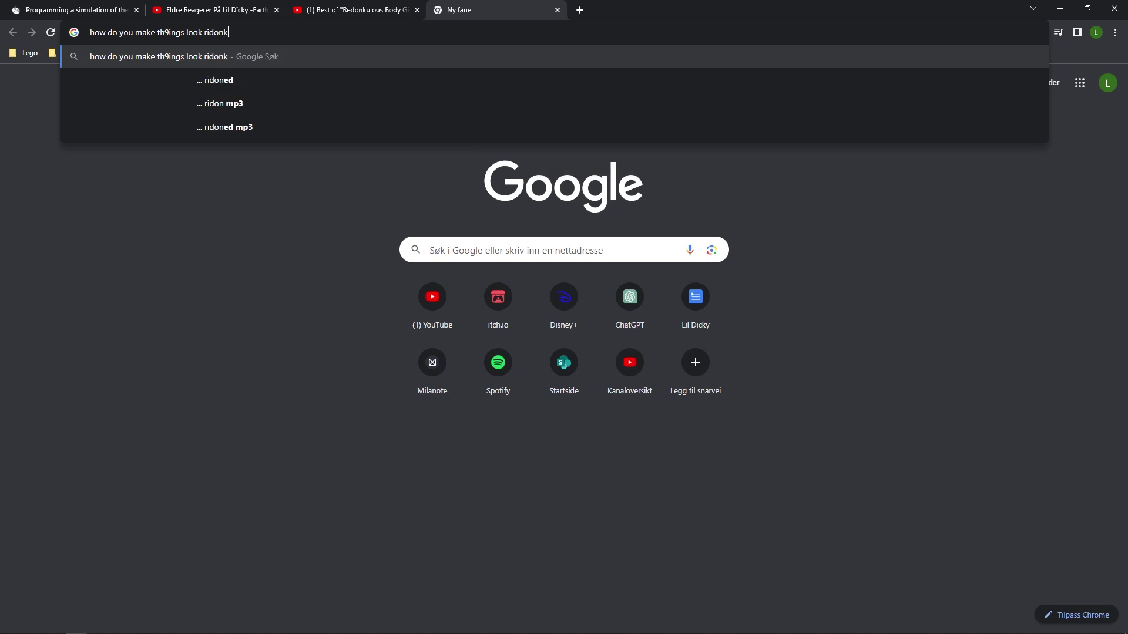
{"action": "type", "text": "uoplus"}
{"action": "key", "text": "Return"}
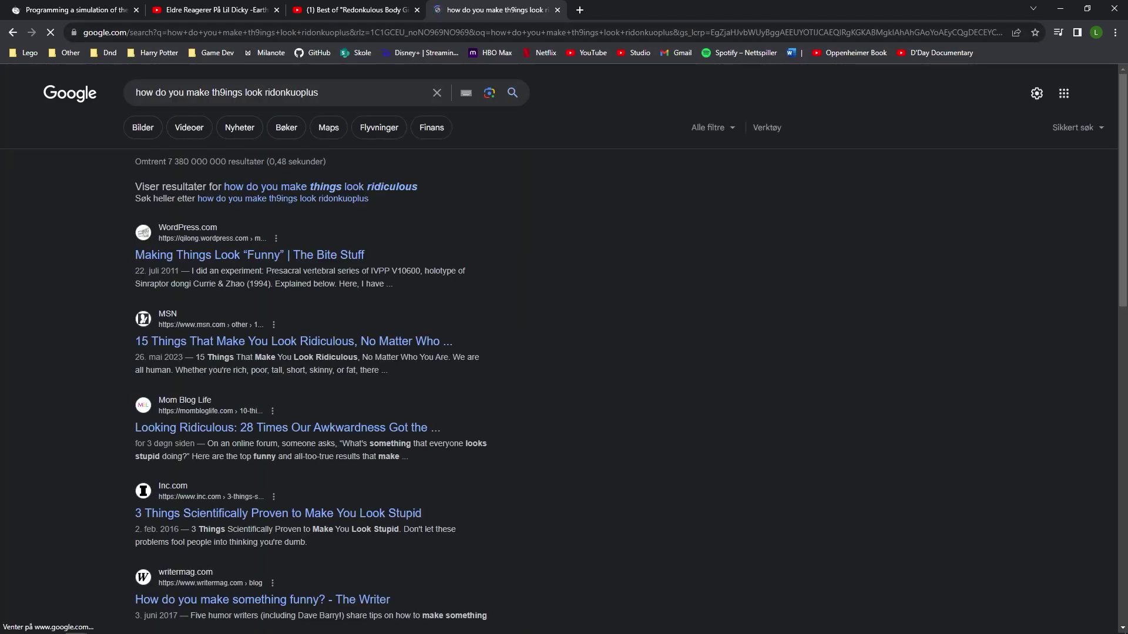